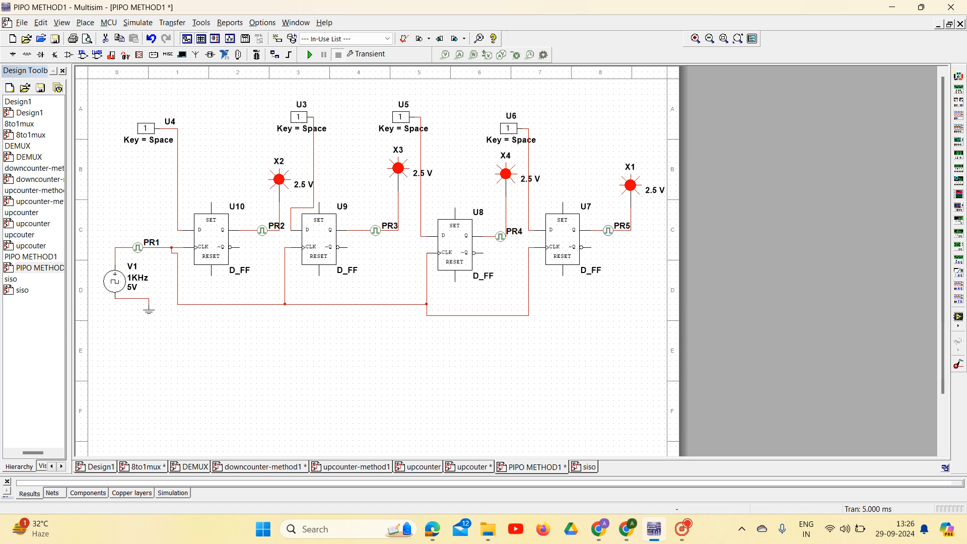
Look up the D_FF flip-flop in the component database without placing it, and close the component browser
click(85, 22)
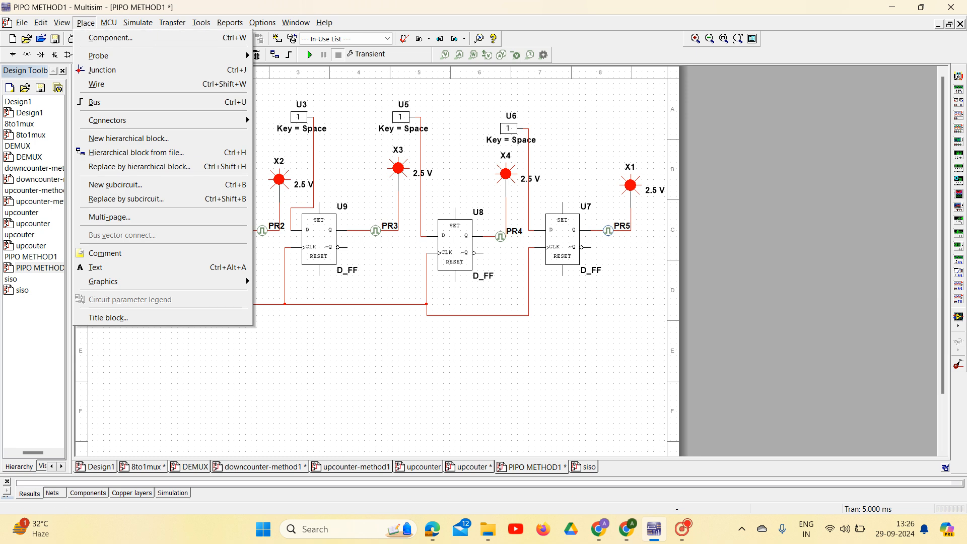
key(Return)
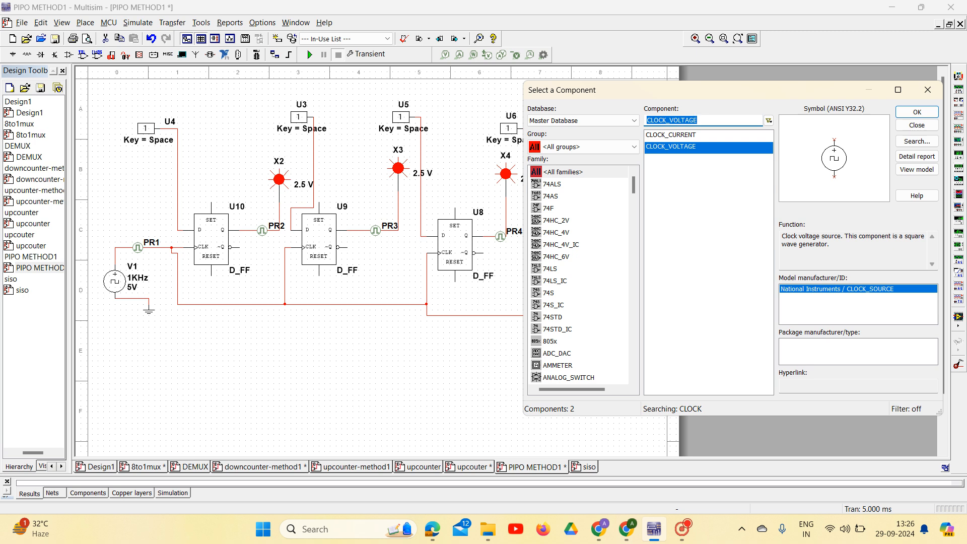
key(BackSpace)
text(D)
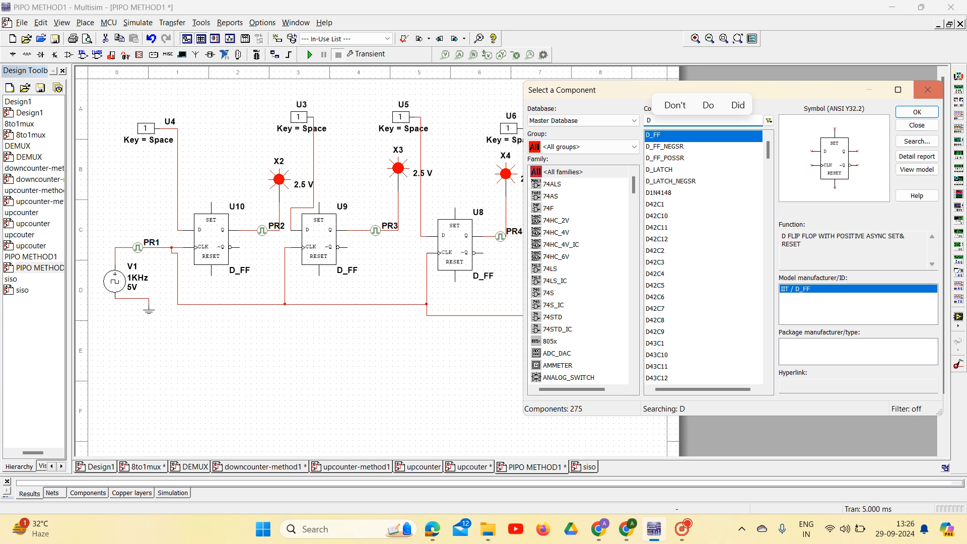
click(927, 90)
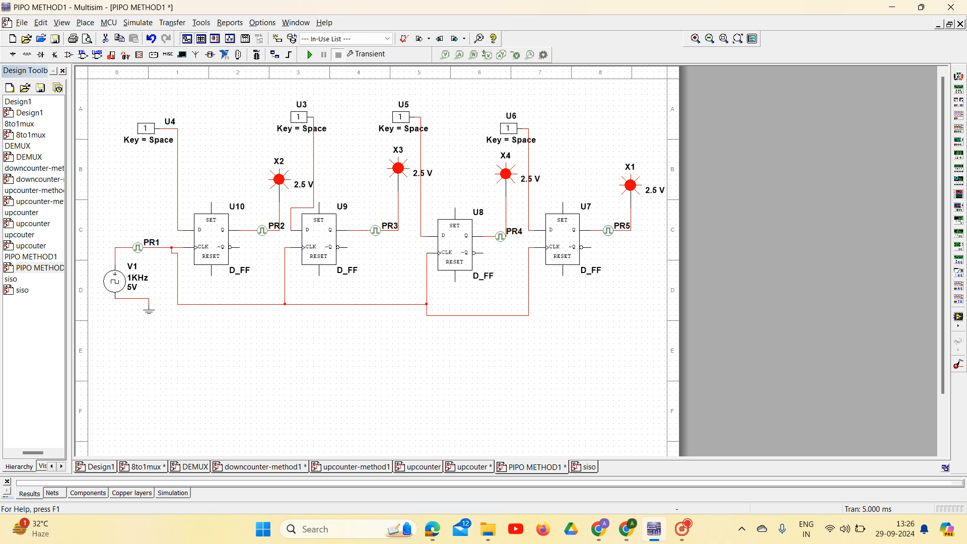
Search all groups of the component database for a ground component using the name GND
click(85, 23)
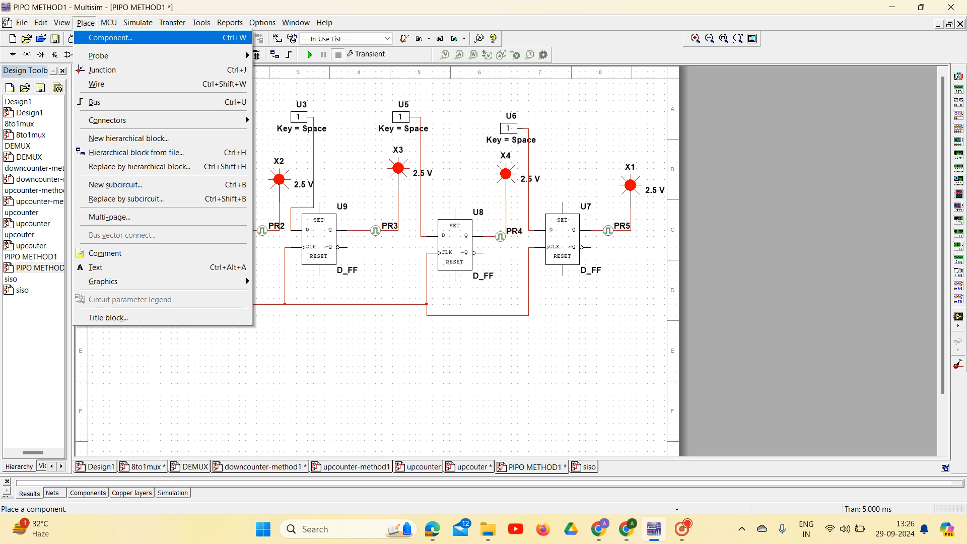
click(111, 38)
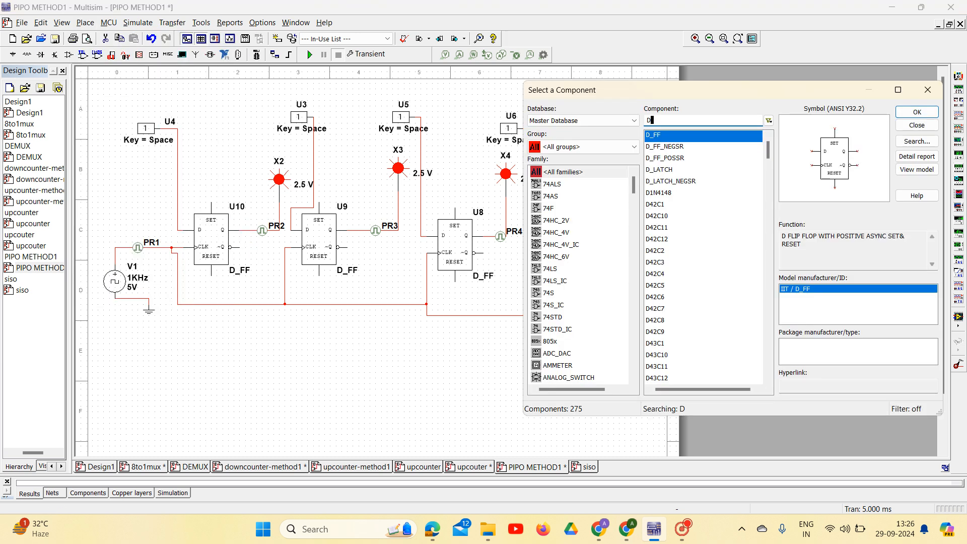
key(BackSpace)
text(GND)
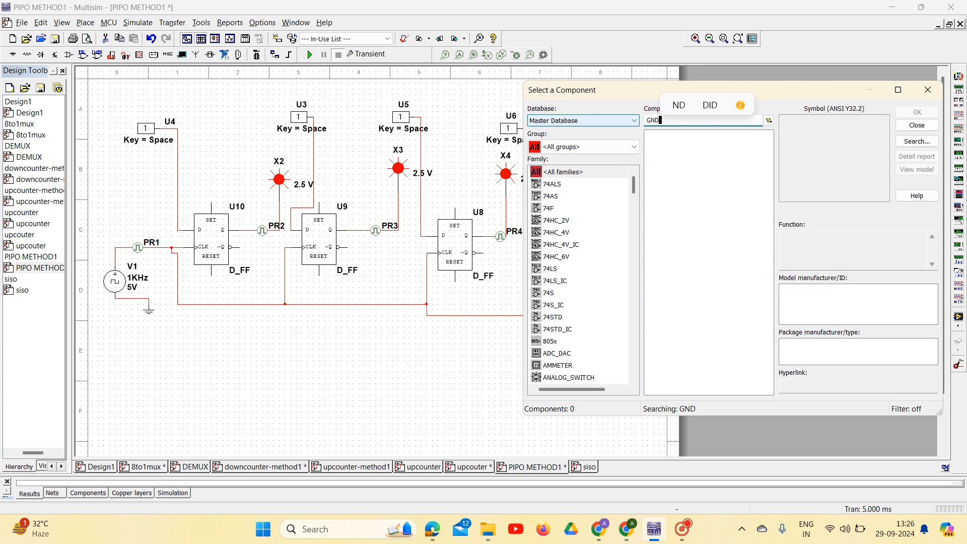
key(BackSpace)
key(BackSpace)
key(BackSpace)
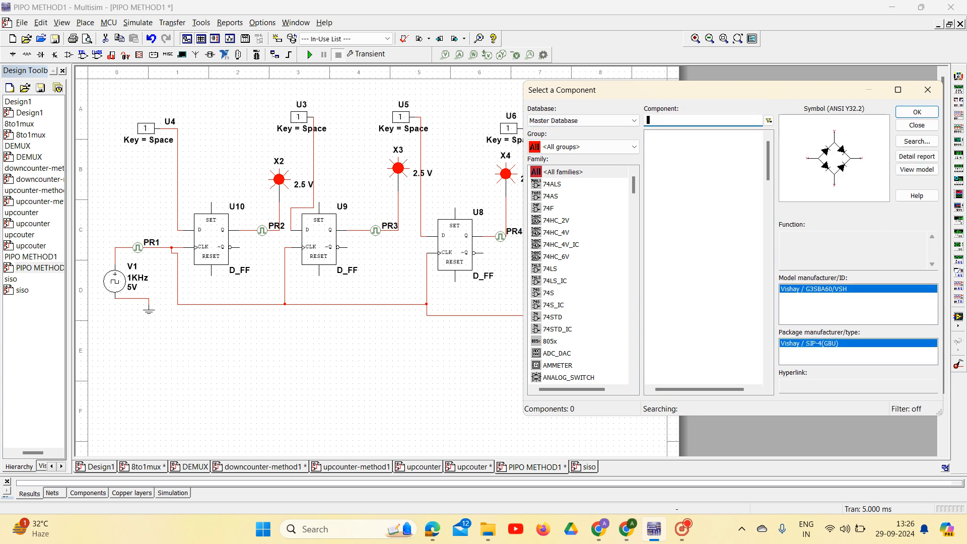
text(gnd)
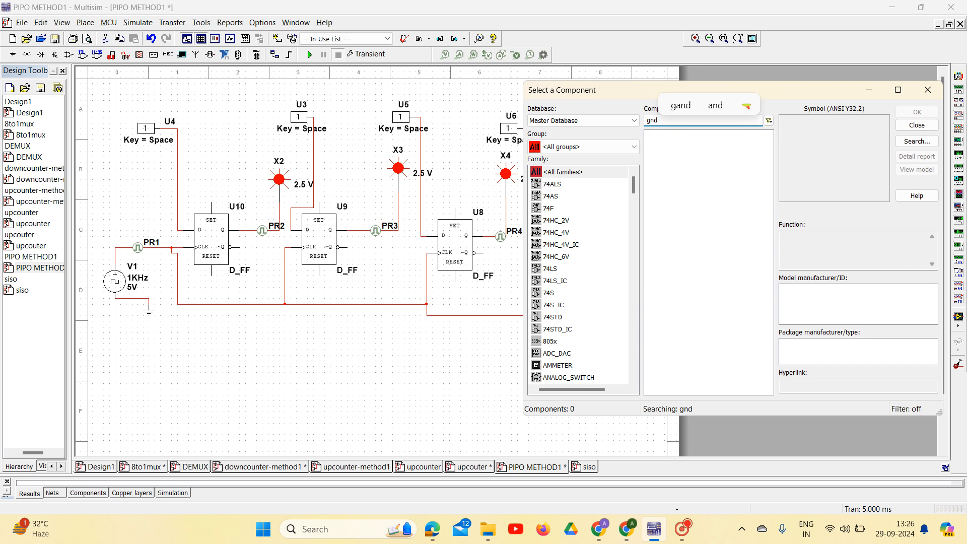
key(BackSpace)
key(BackSpace)
key(BackSpace)
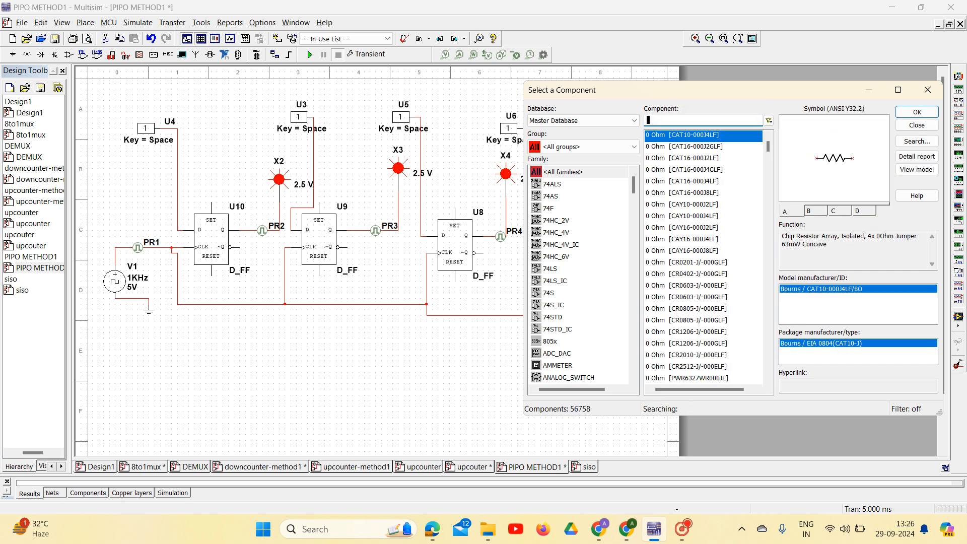
text(g)
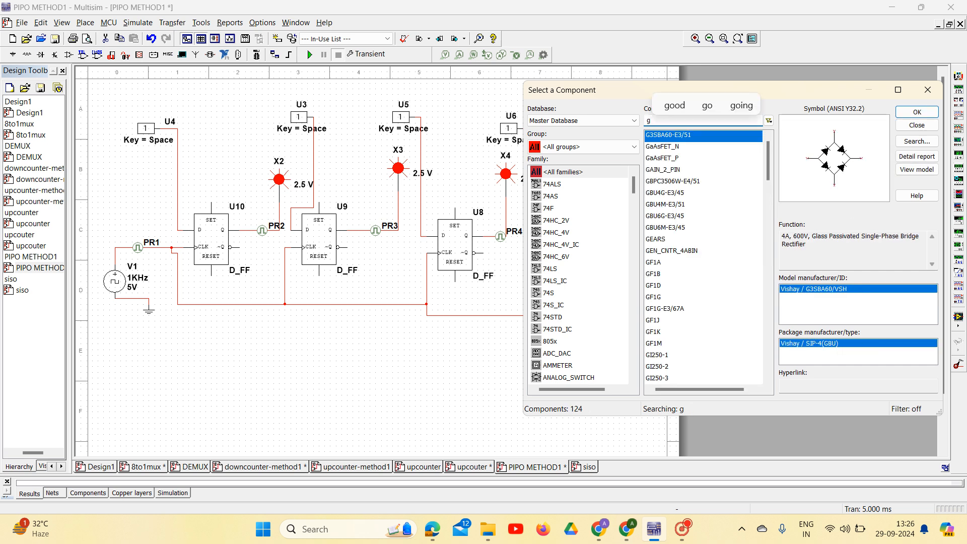
text(n)
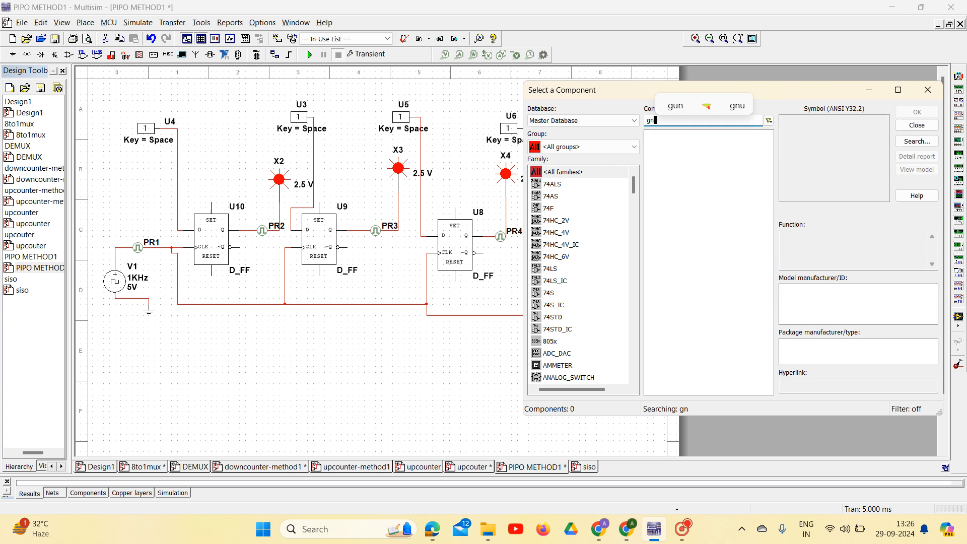
key(BackSpace)
text(GN)
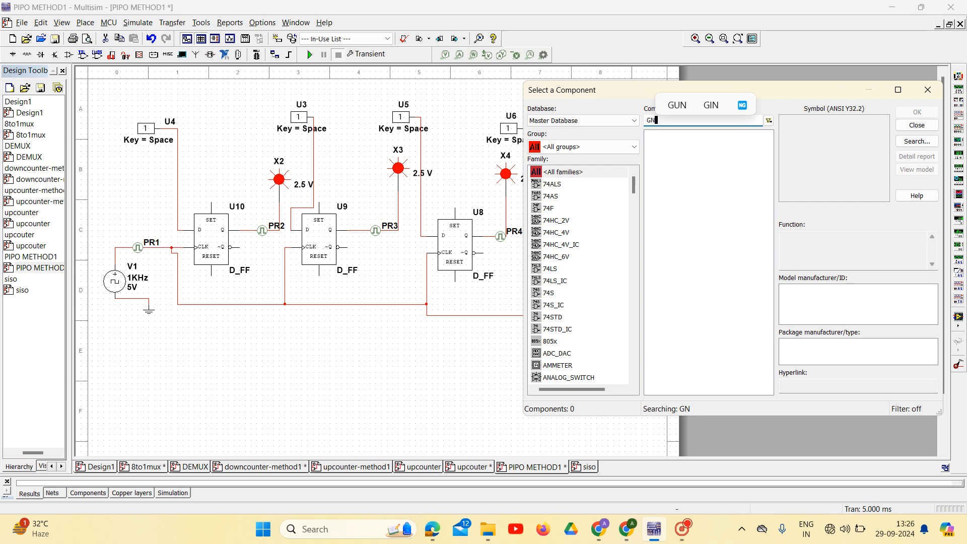
Look up the GROUND component in the POWER_SOURCES family of the Sources group
click(609, 146)
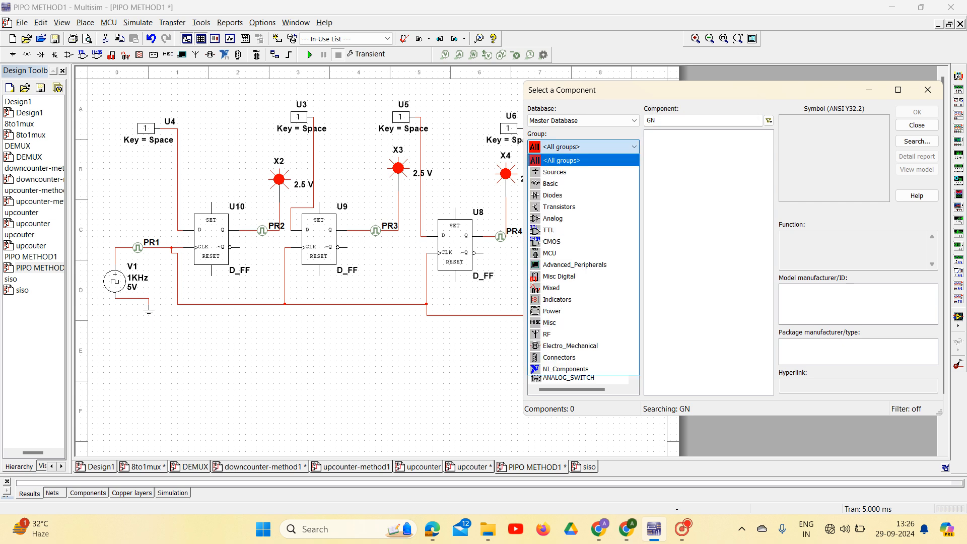
click(584, 172)
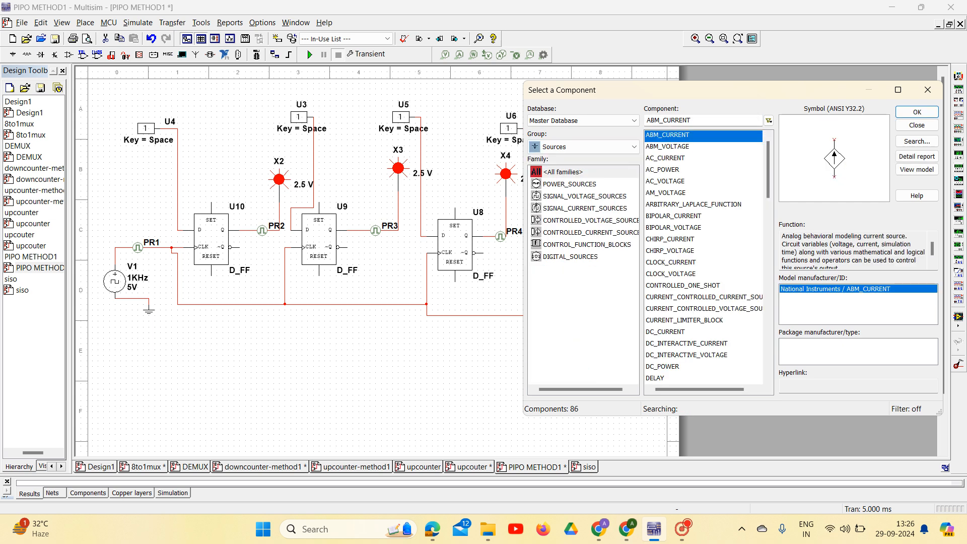
click(569, 184)
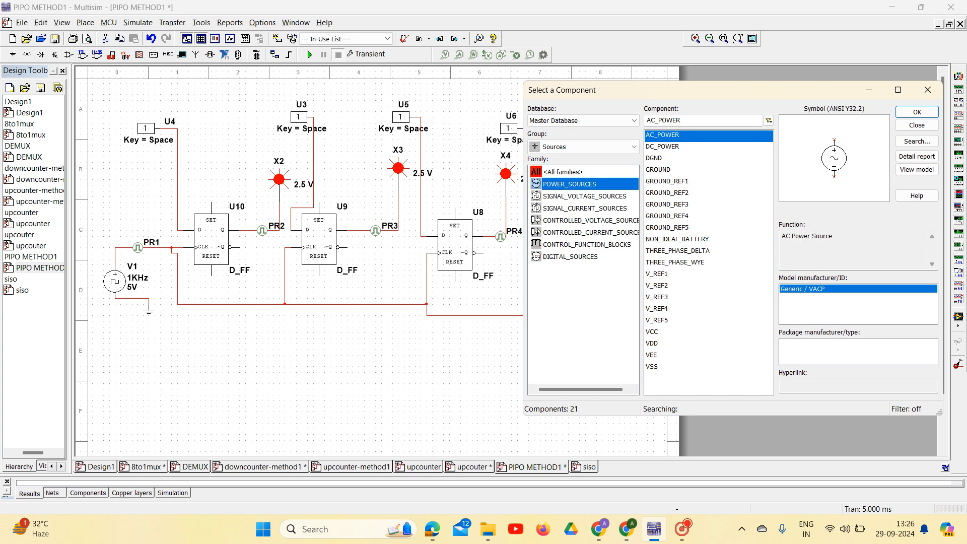
click(658, 169)
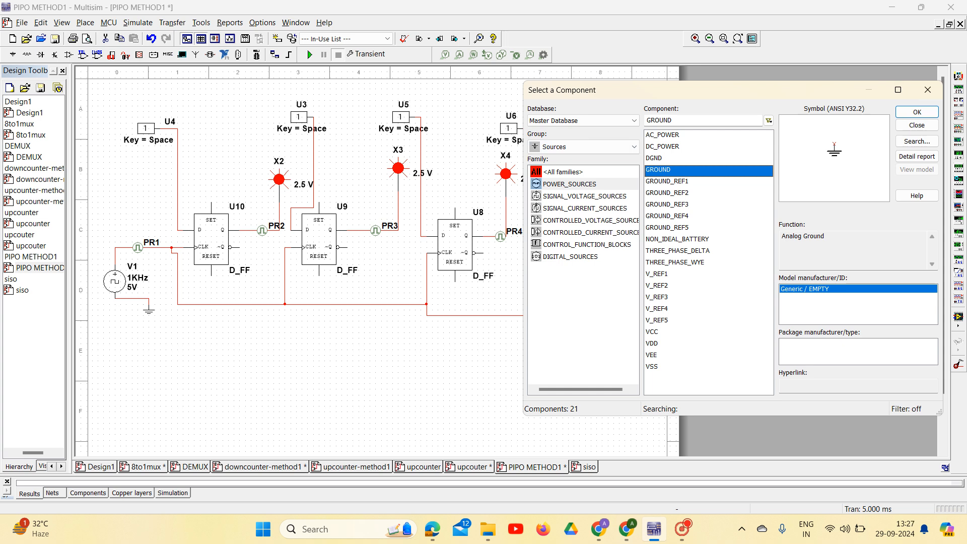
Look up INTERACTIVE_DIGITAL_CONSTANT in the DIGITAL_SOURCES family and close the component browser without placing anything
click(569, 257)
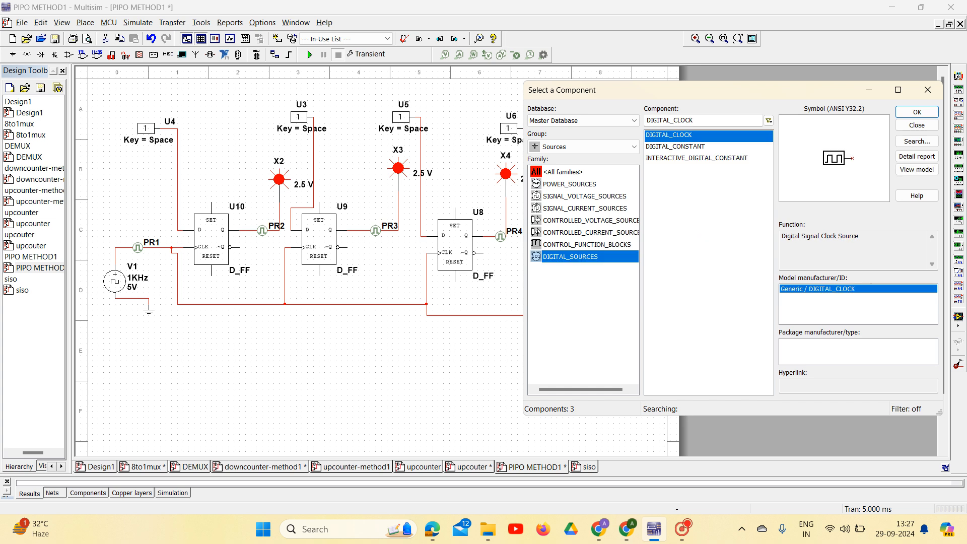
click(696, 159)
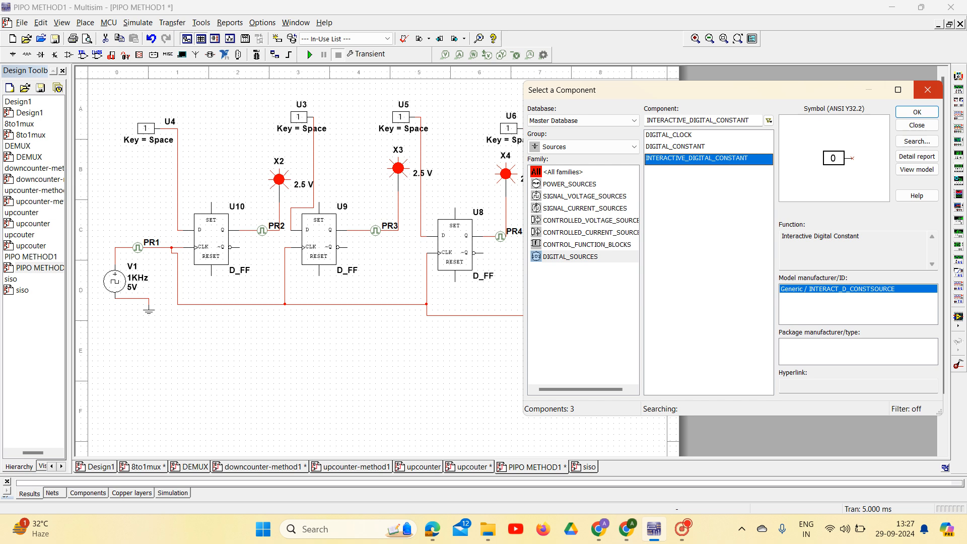
click(927, 90)
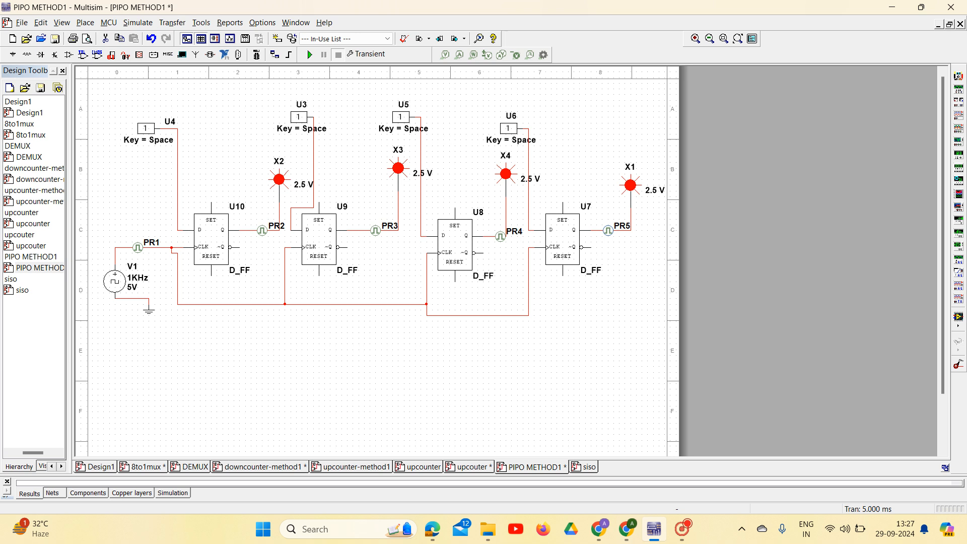
Run the transient simulation of the PIPO circuit, view the probe waveforms and close the graph
click(530, 55)
key(Escape)
click(309, 55)
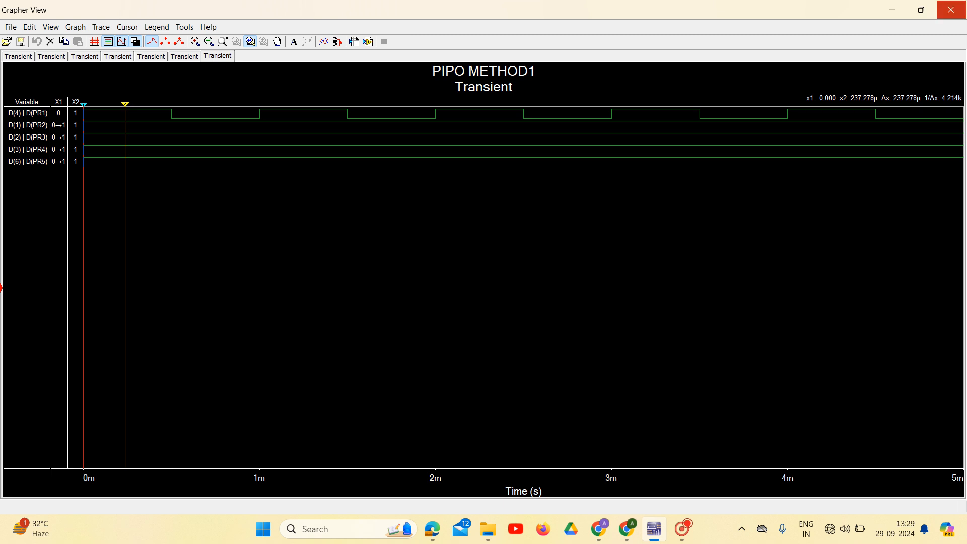
click(951, 9)
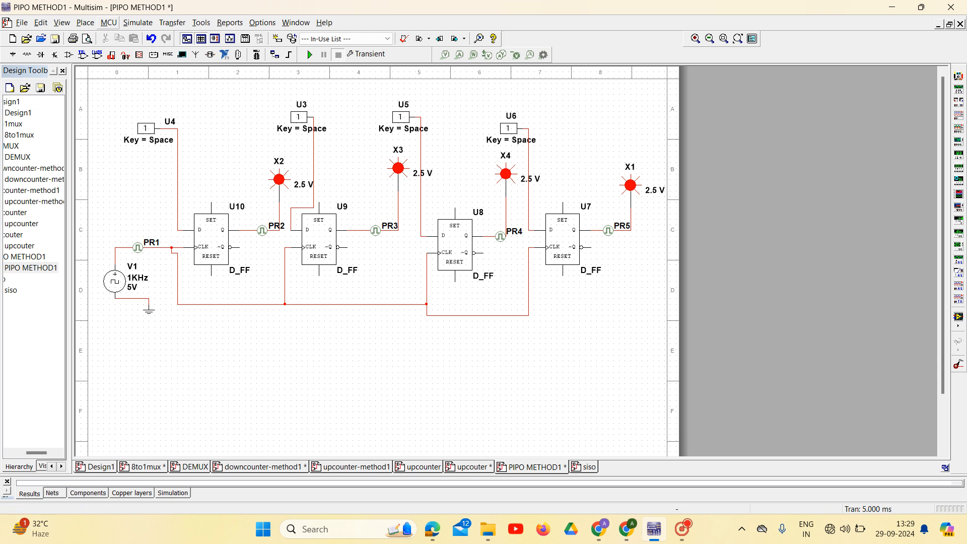
Review the Transient analysis parameters in the simulation settings and save them
click(138, 22)
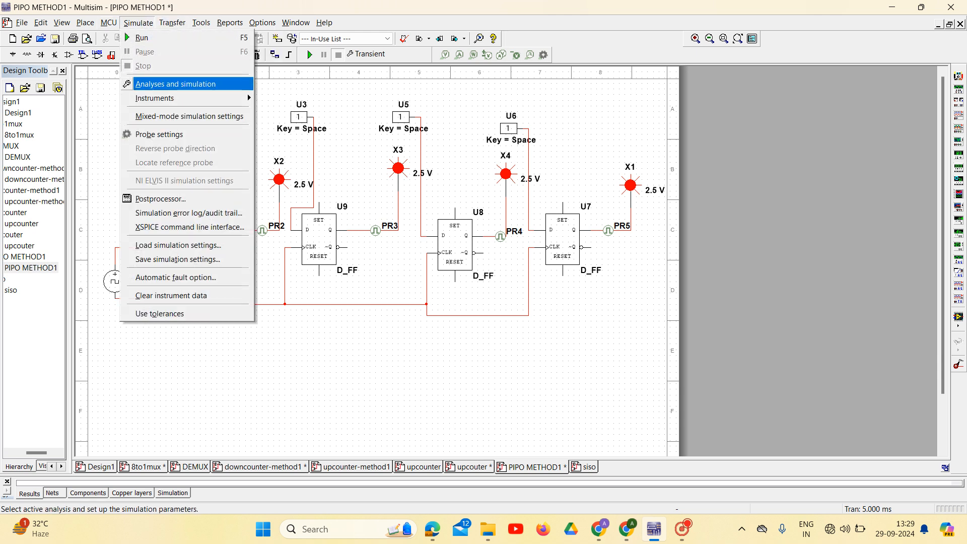
click(175, 85)
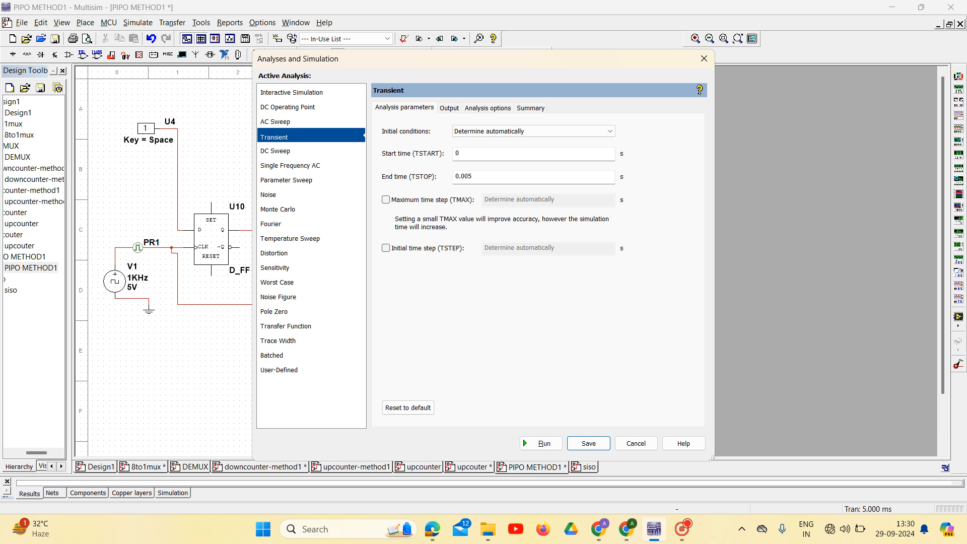
click(588, 443)
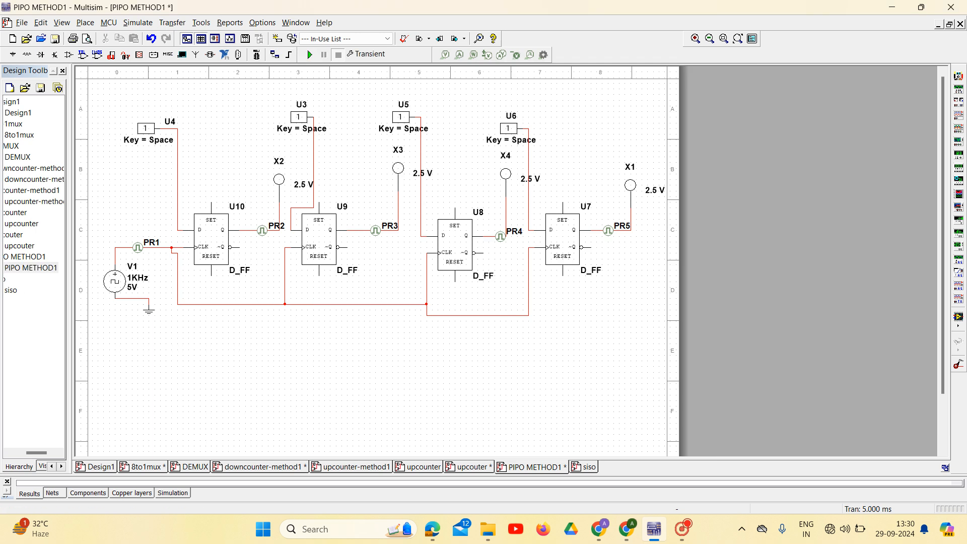
Rerun the transient simulation, inspect the waveforms with the second cursor moved to about 306 µs, and close the graph
click(309, 54)
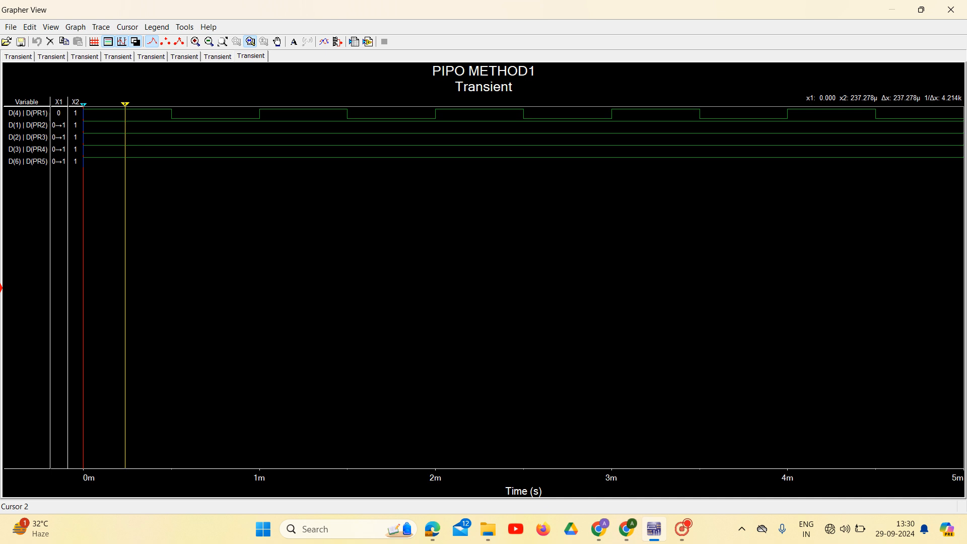
mouse_move(124, 103)
mouse_down()
mouse_move(101, 104)
mouse_move(285, 103)
mouse_move(137, 104)
mouse_up()
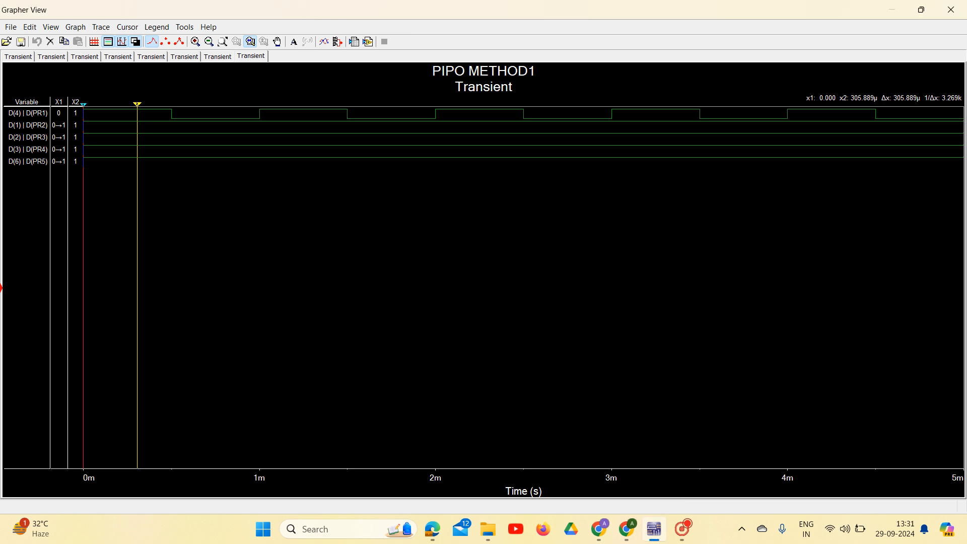
click(951, 10)
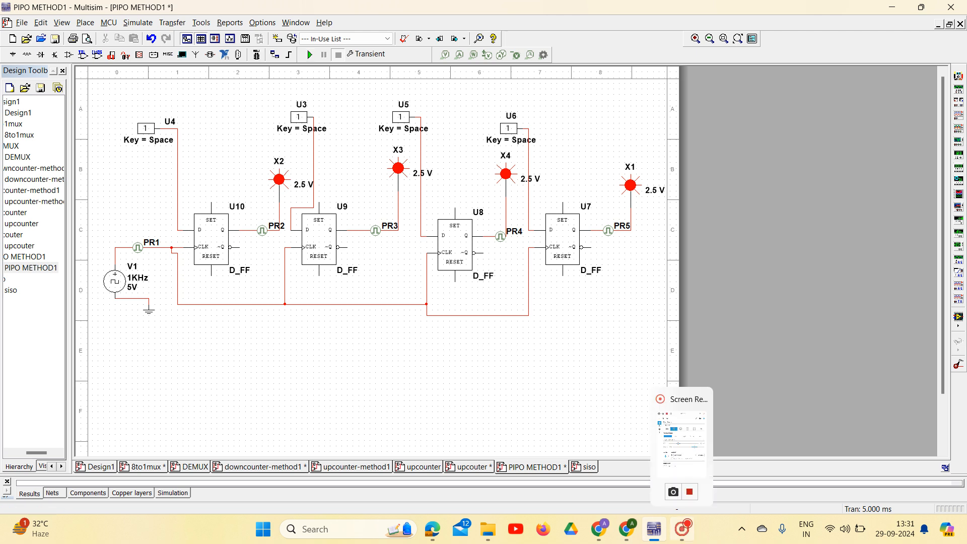
mouse_move(682, 529)
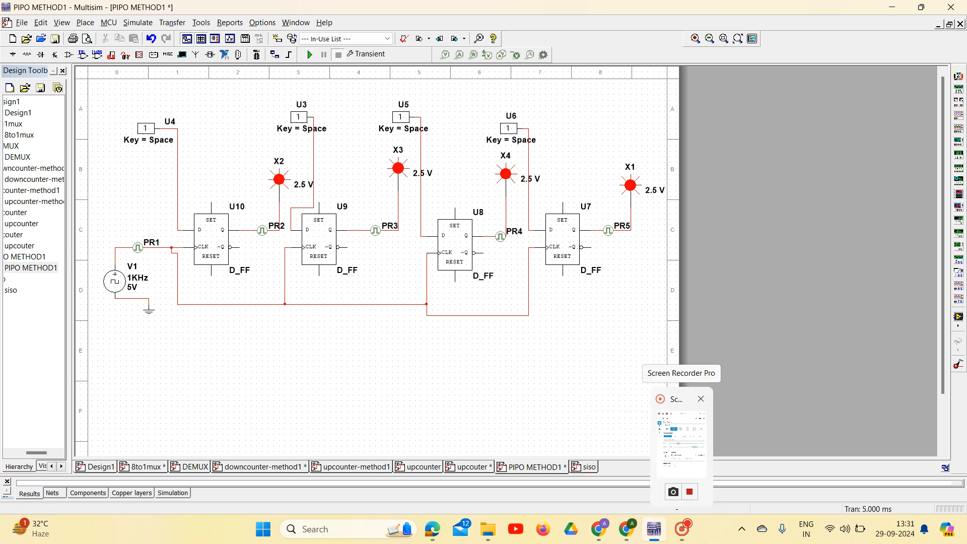